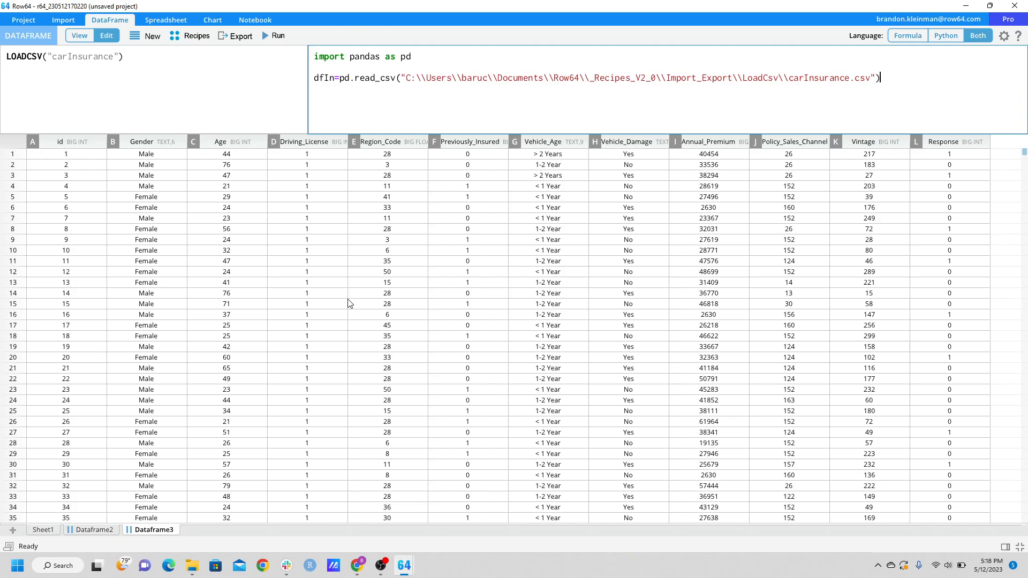
Load the Logistic Regression Prescription example from the Machine Learning recipes into a new dataframe
{"action": "left_click", "coordinate": [309, 145]}
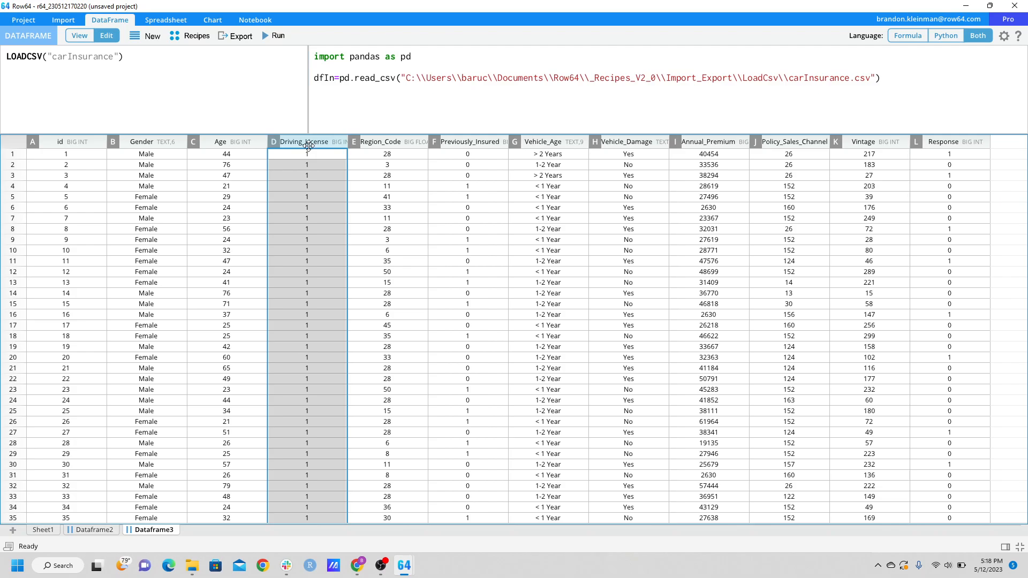
{"action": "left_click", "coordinate": [481, 140]}
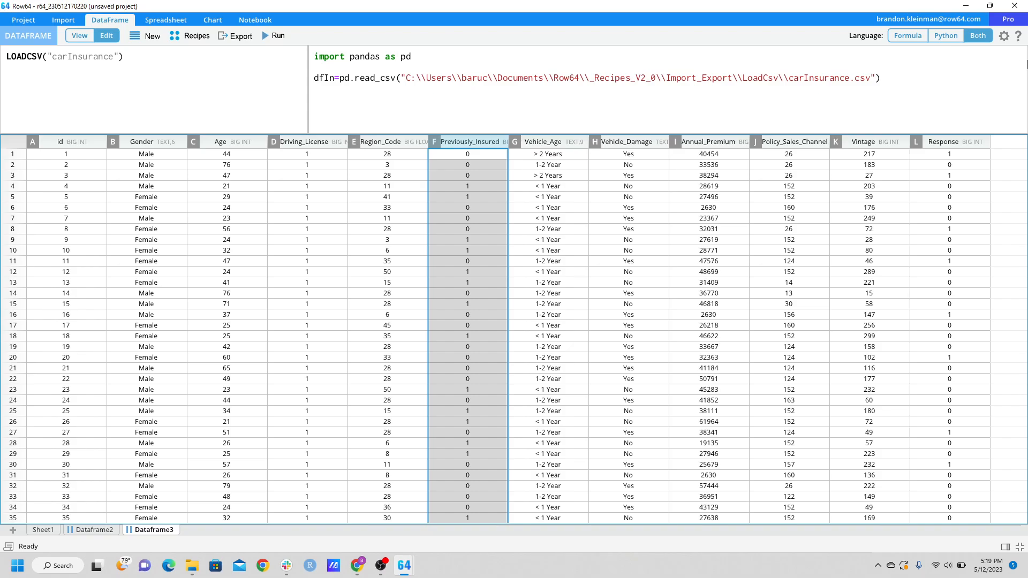
{"action": "left_click", "coordinate": [195, 38]}
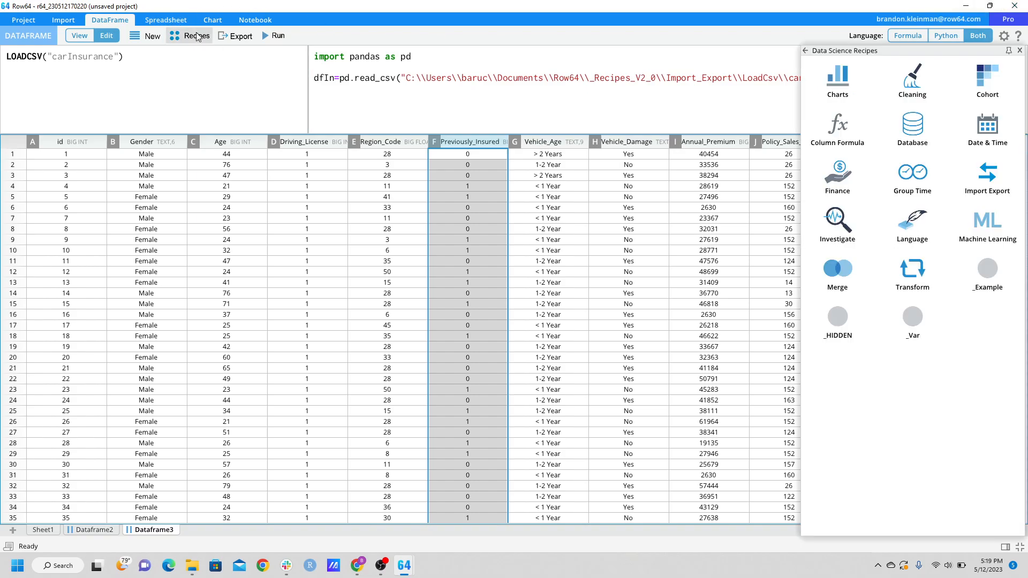
{"action": "left_click", "coordinate": [984, 234]}
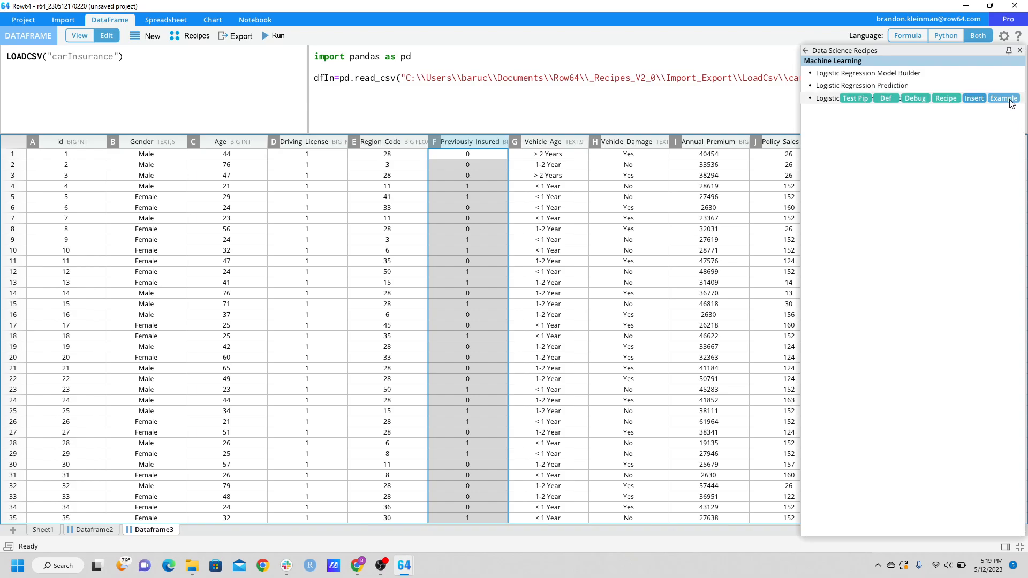
{"action": "left_click", "coordinate": [1004, 99]}
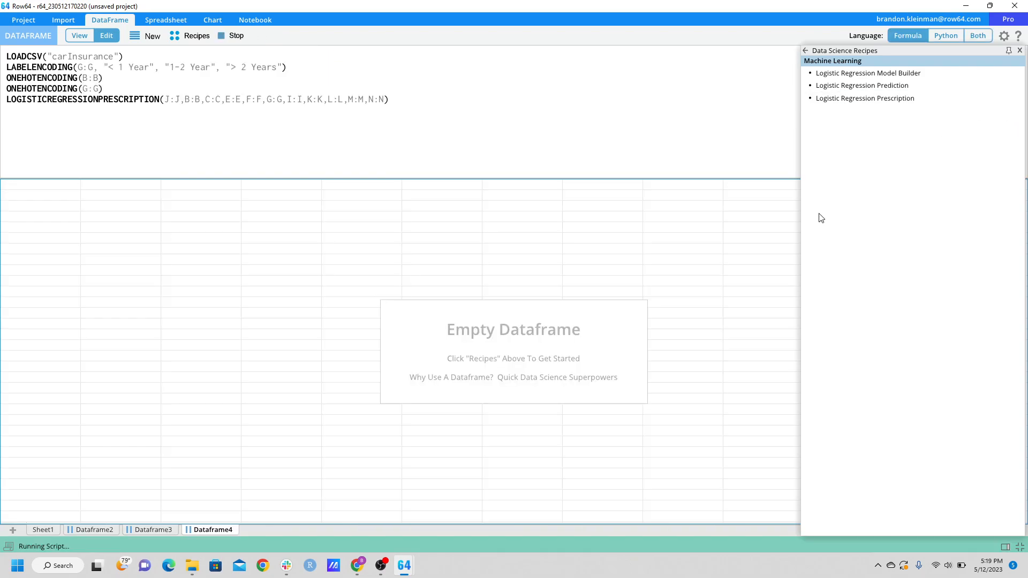
{"action": "mouse_move", "coordinate": [974, 101]}
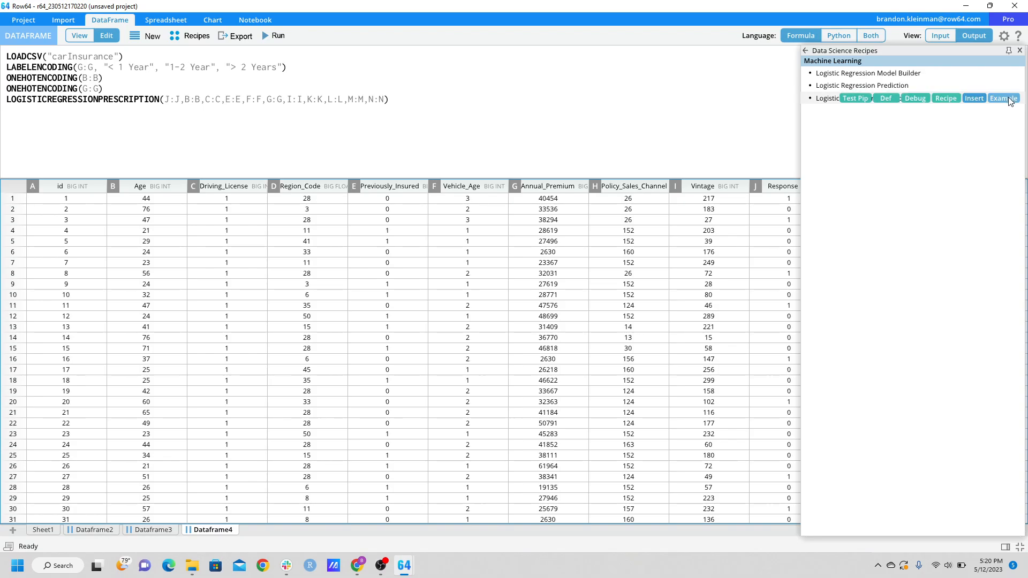
{"action": "left_click", "coordinate": [974, 99]}
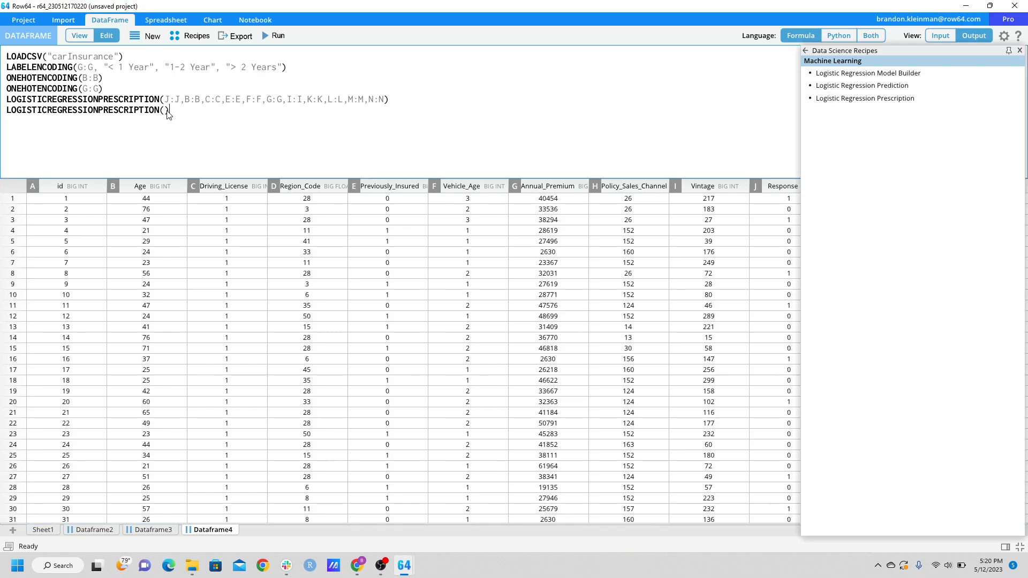
{"action": "left_click_drag", "start_coordinate": [167, 113], "coordinate": [4, 124]}
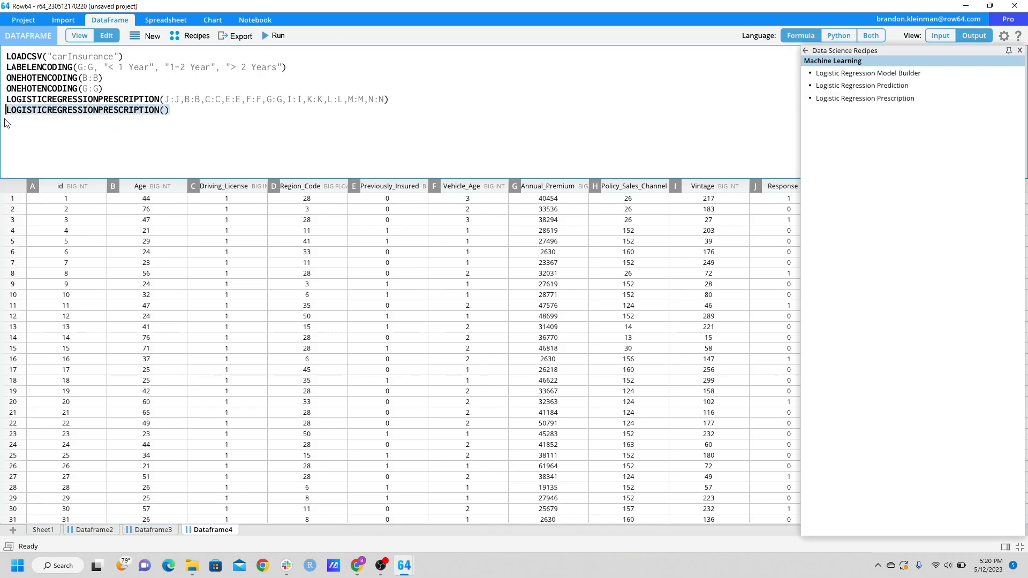
{"action": "key", "text": "BackSpace"}
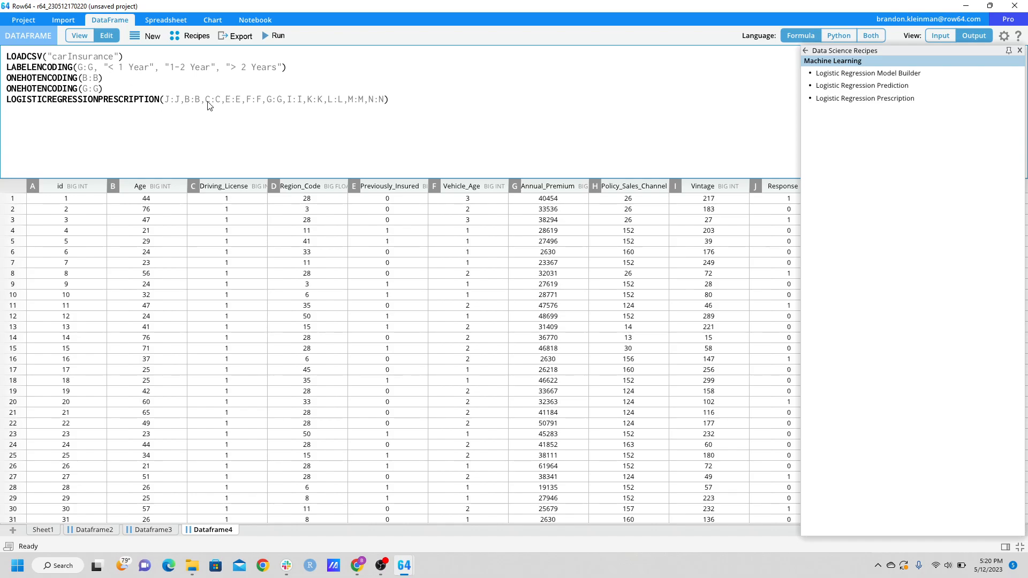
Load the Logistic Regression Prescription example once more as an additional dataframe
{"action": "left_click_drag", "start_coordinate": [444, 102], "coordinate": [6, 56]}
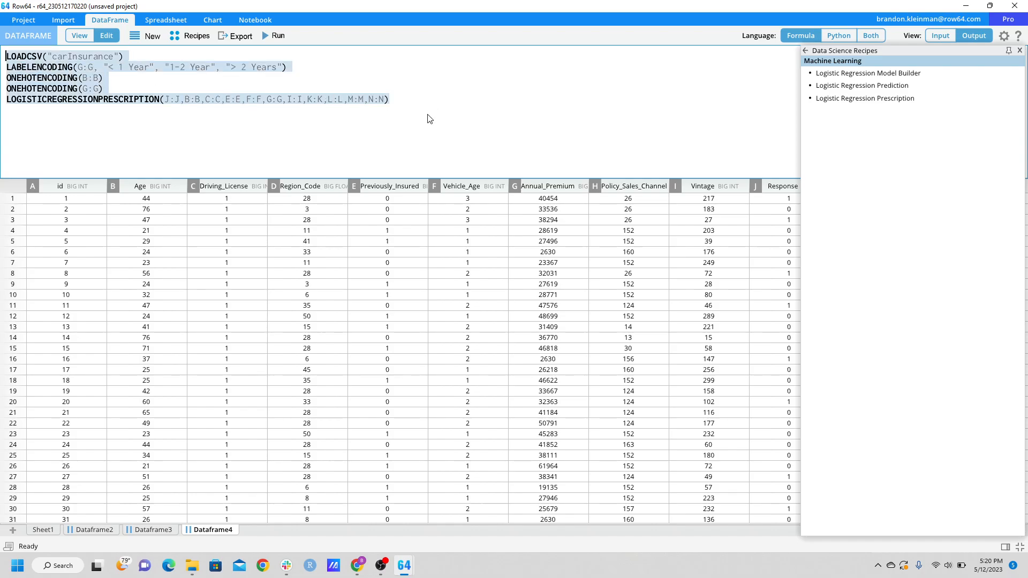
{"action": "left_click", "coordinate": [543, 103]}
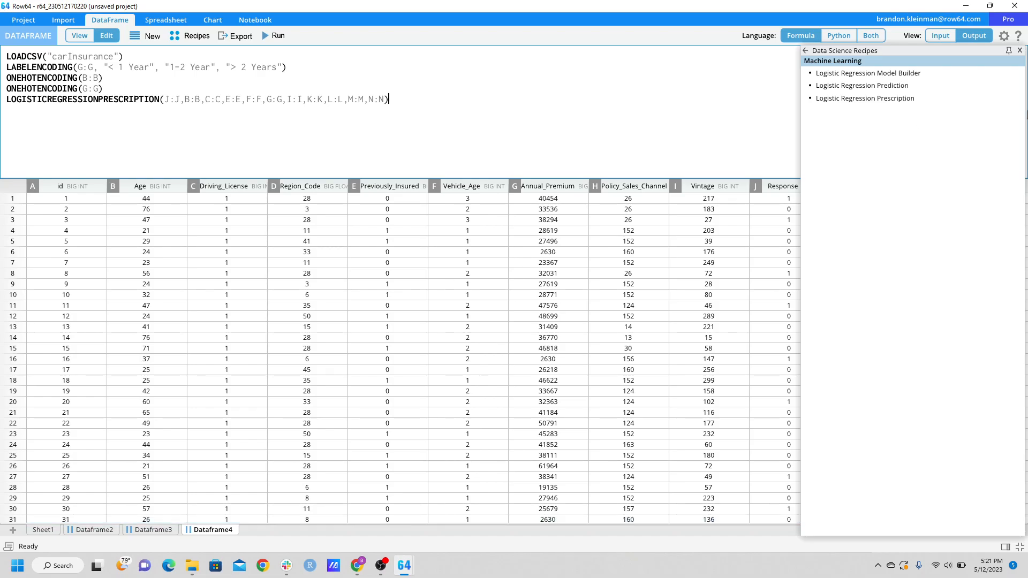
{"action": "left_click", "coordinate": [1003, 99]}
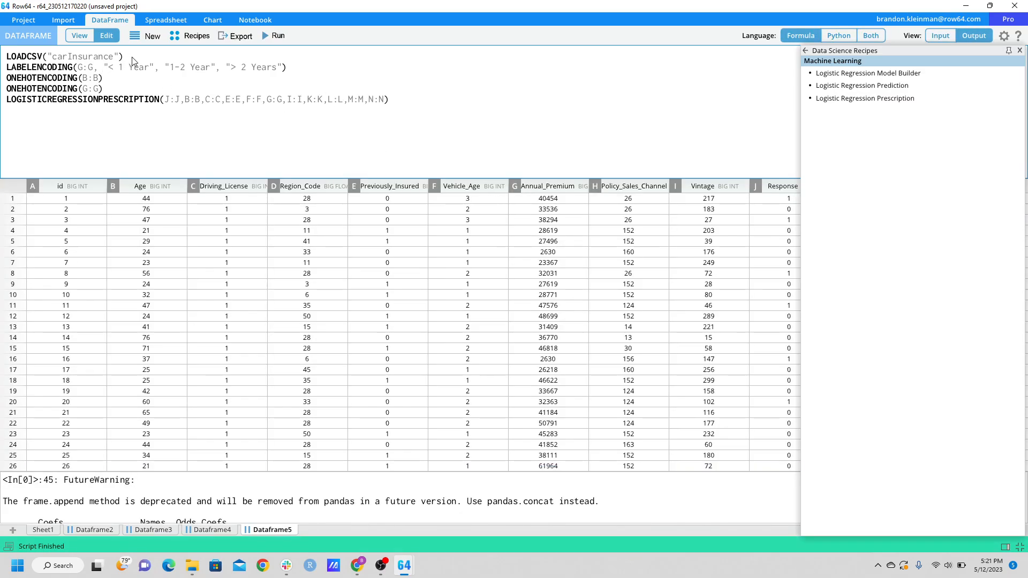
Review the LOADCSV and encoding formula lines and inspect the text columns Gender and Vehicle_Age in the input data
{"action": "left_click_drag", "start_coordinate": [132, 57], "coordinate": [1, 58]}
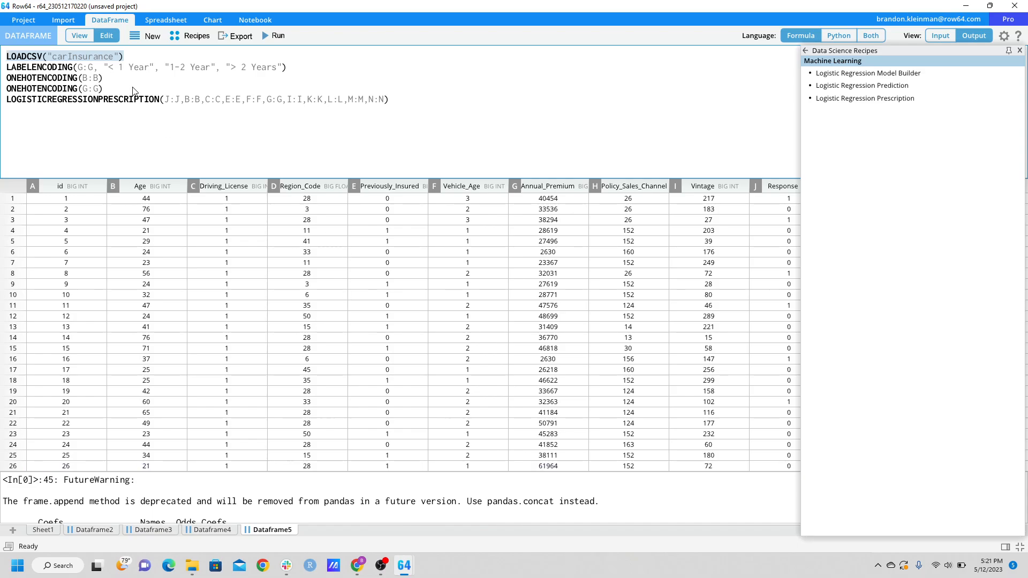
{"action": "left_click_drag", "start_coordinate": [103, 88], "coordinate": [4, 69]}
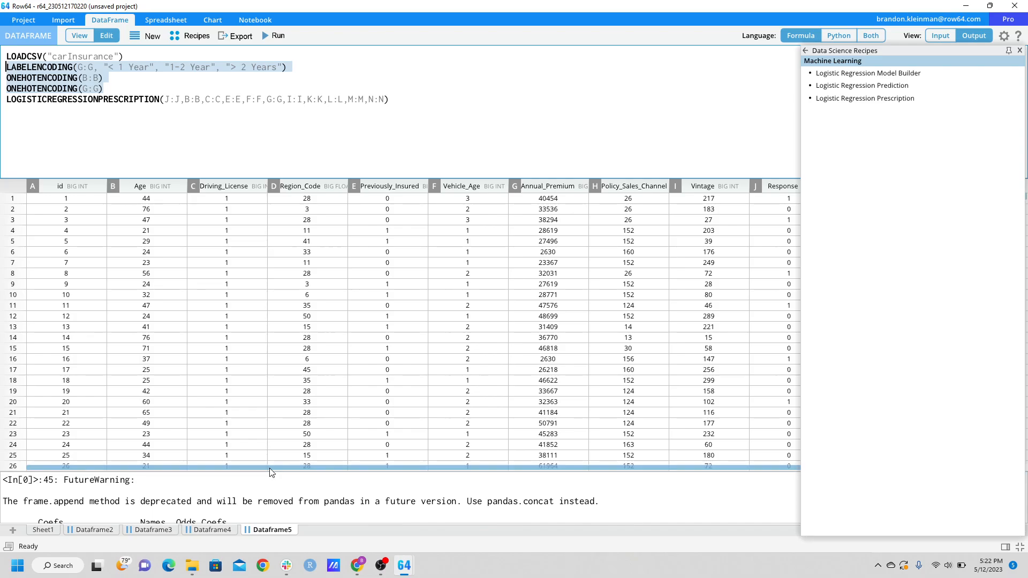
{"action": "left_click_drag", "start_coordinate": [271, 469], "coordinate": [324, 458]}
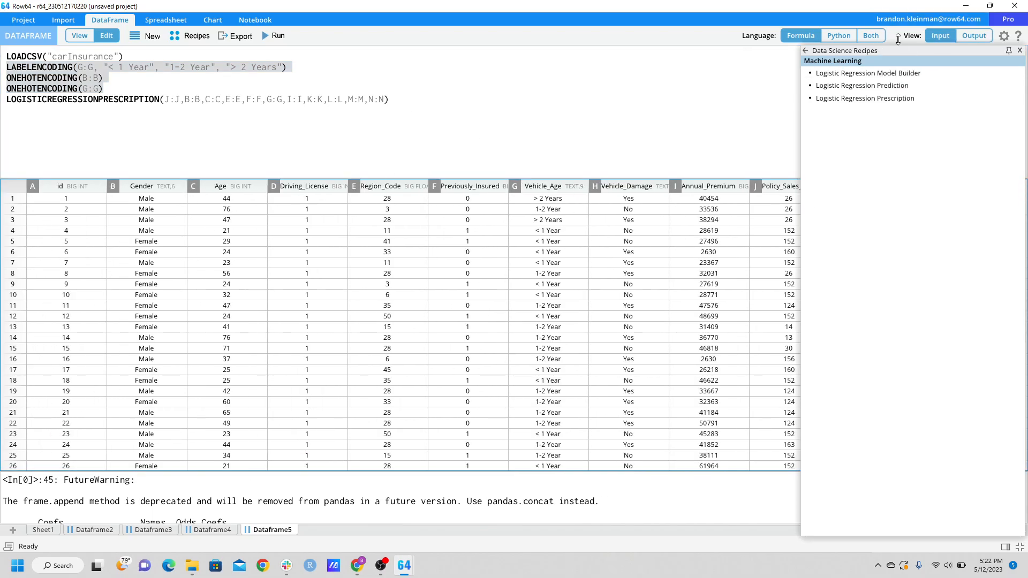
{"action": "left_click", "coordinate": [161, 191]}
{"action": "left_click", "coordinate": [562, 191]}
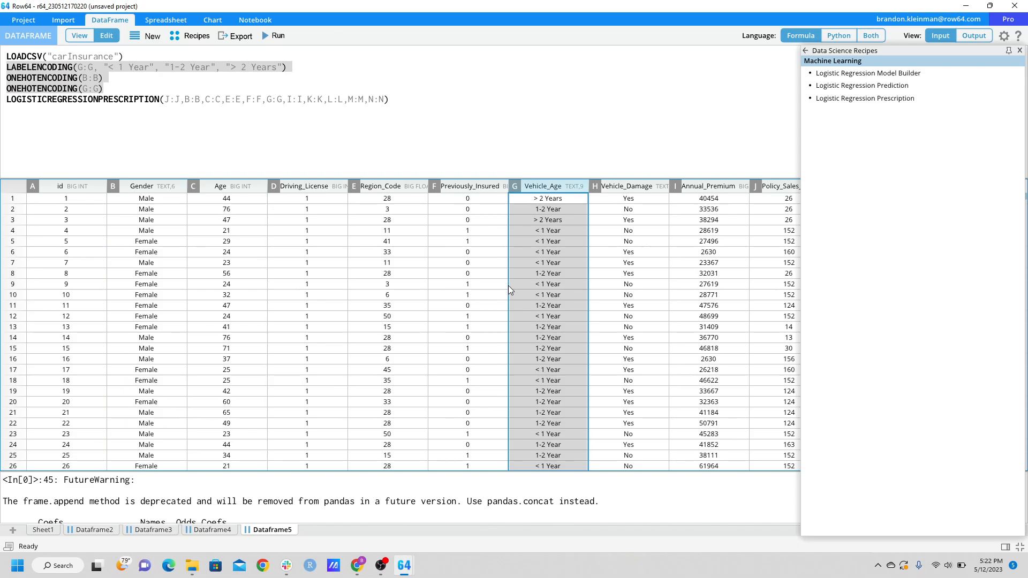
{"action": "left_click", "coordinate": [463, 111]}
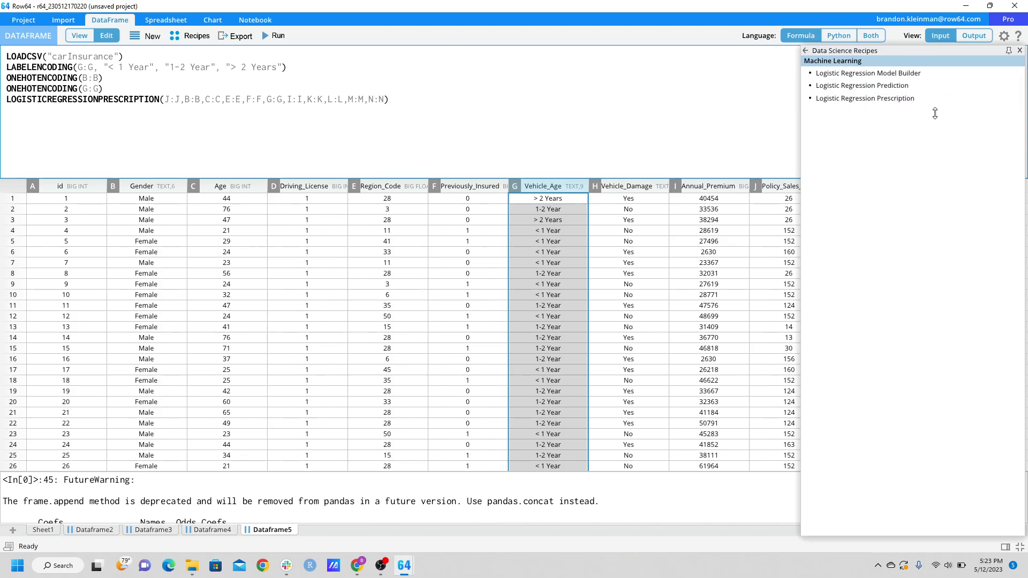
Close the recipes list and compare the Response column's position between the input and output data
{"action": "left_click", "coordinate": [1019, 50]}
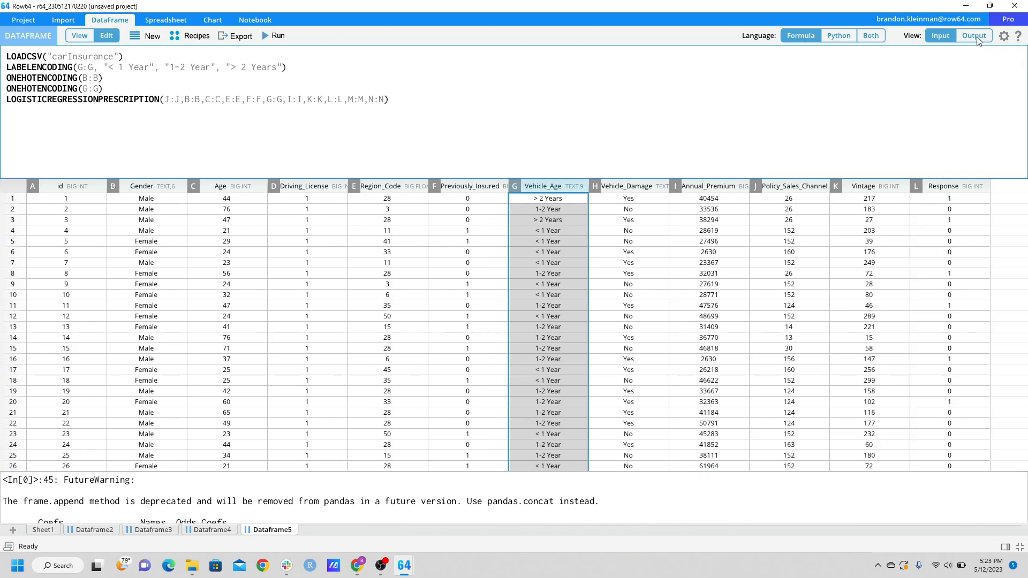
{"action": "left_click", "coordinate": [955, 186]}
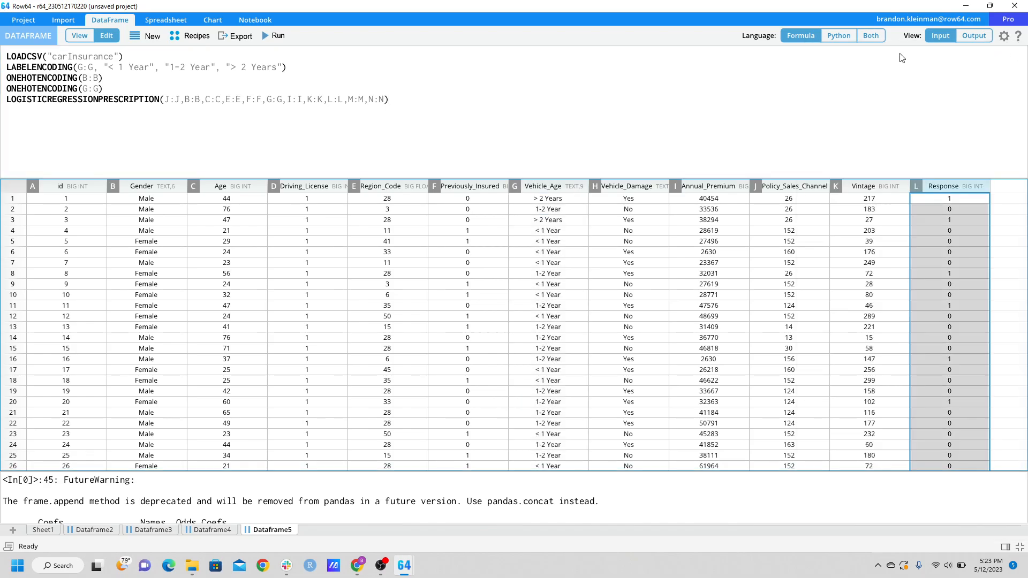
{"action": "left_click", "coordinate": [971, 36]}
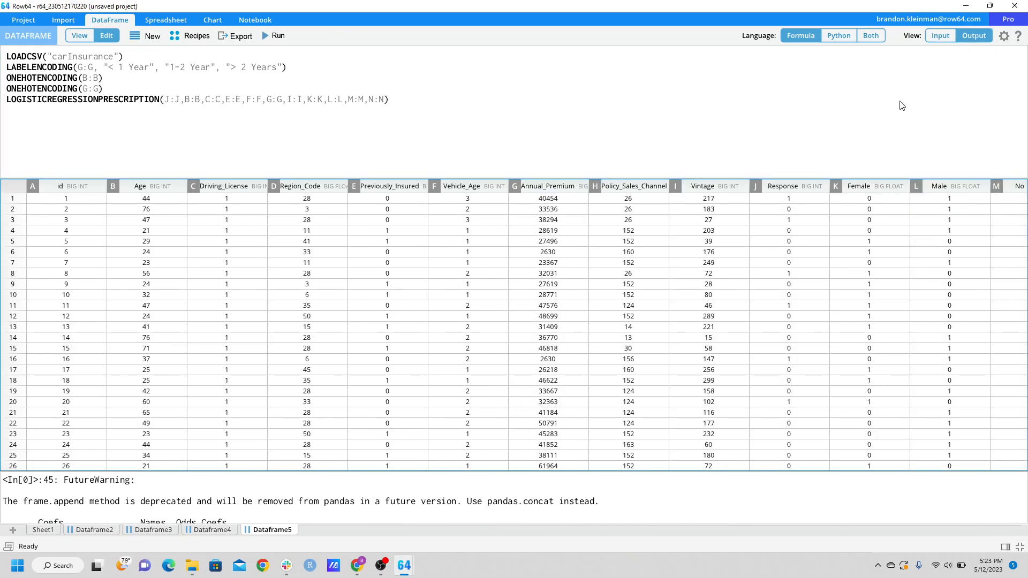
{"action": "left_click", "coordinate": [774, 185]}
{"action": "left_click", "coordinate": [943, 35]}
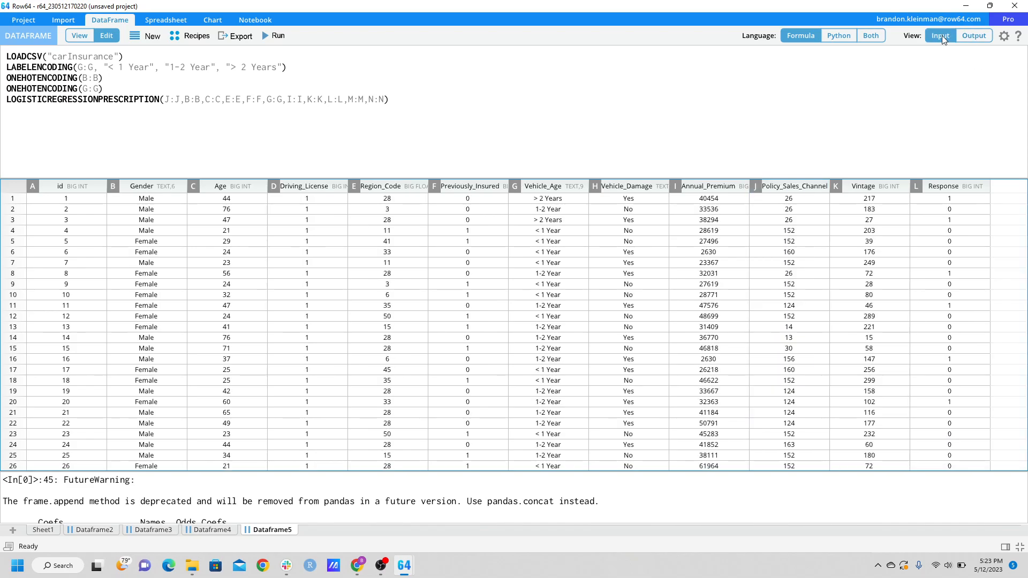
{"action": "left_click", "coordinate": [961, 186]}
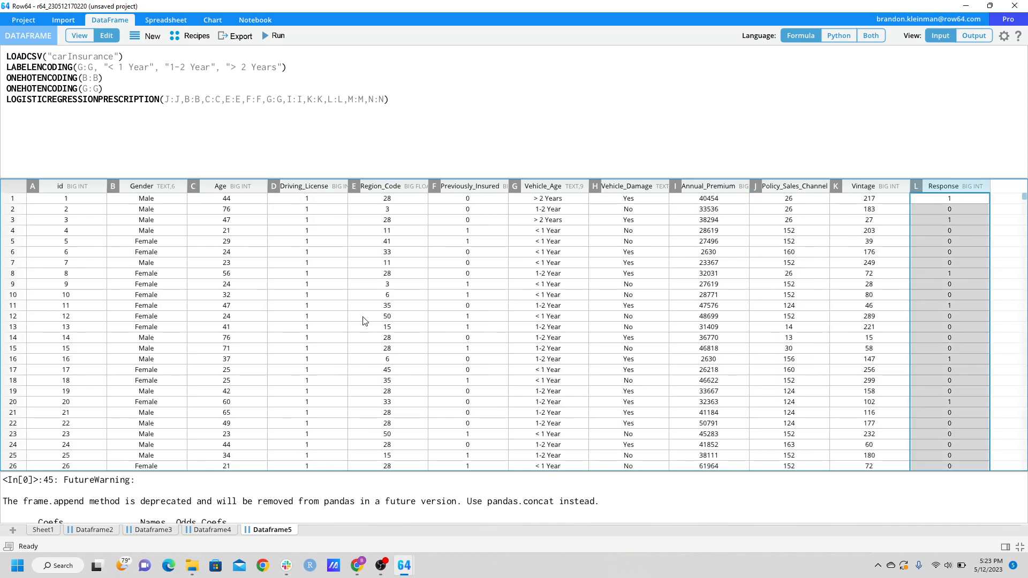
Check which columns the L:L and J:J arguments of LOGISTICREGRESSIONPRESCRIPTION refer to, viewing J:J in both input and output data
{"action": "left_click", "coordinate": [337, 100]}
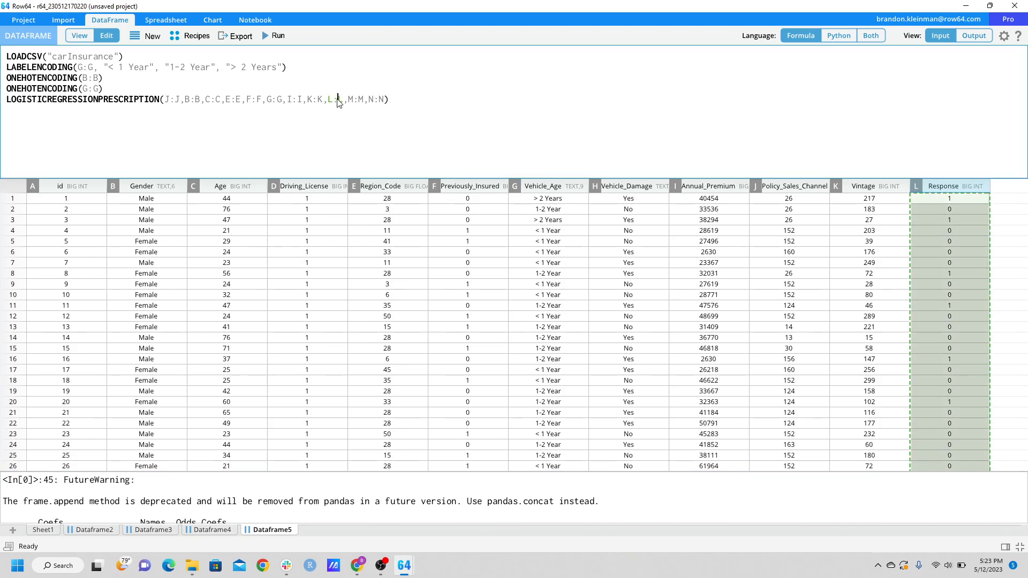
{"action": "left_click", "coordinate": [444, 101]}
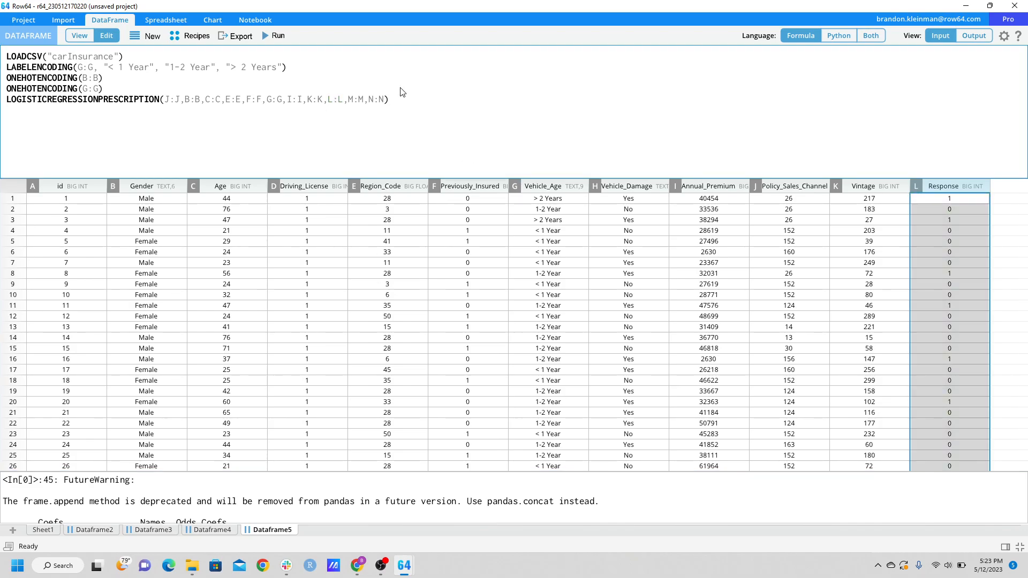
{"action": "left_click", "coordinate": [176, 103]}
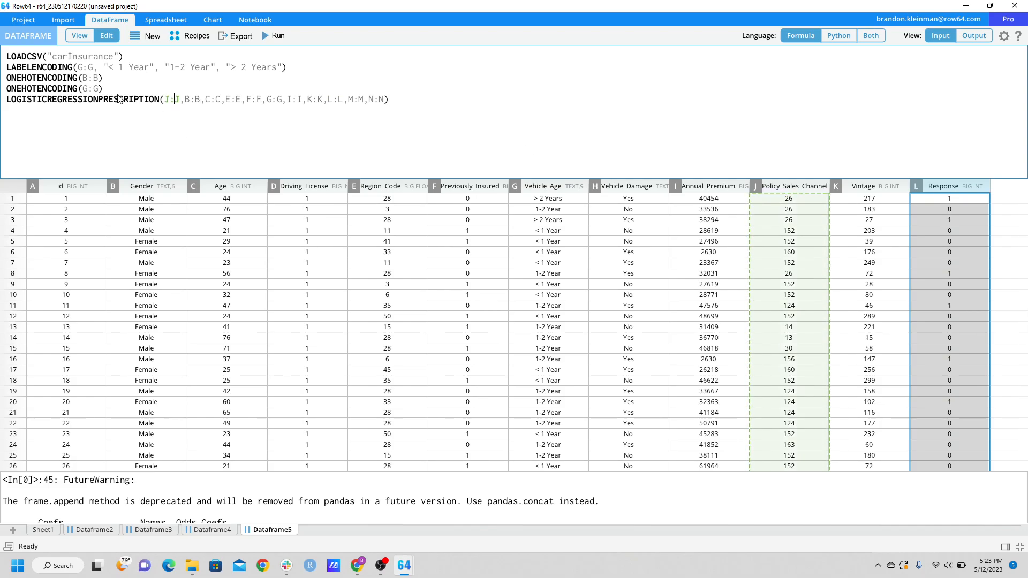
{"action": "left_click", "coordinate": [974, 35]}
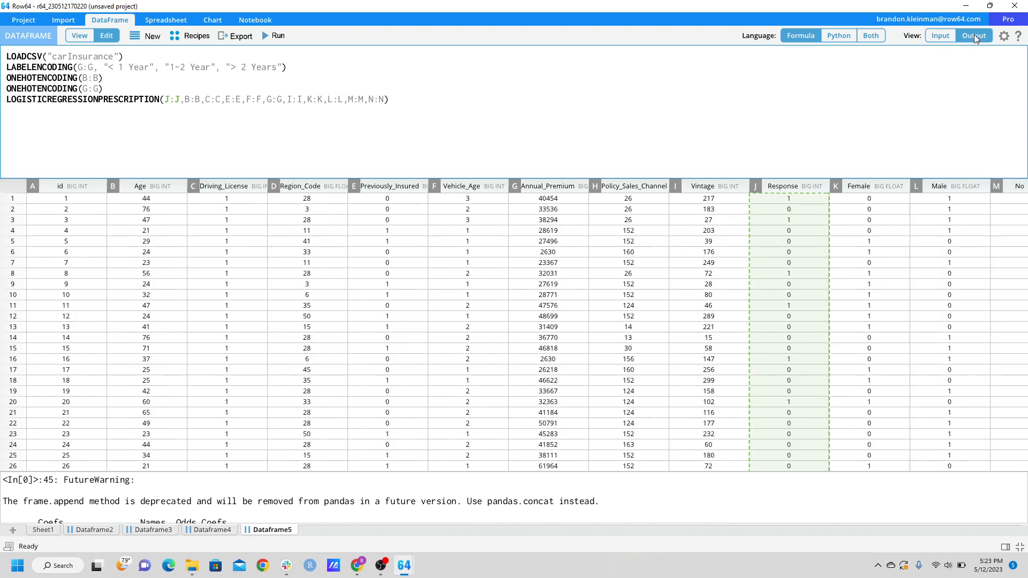
Highlight the three encoding formula lines and inspect the encoded Male, No and Yes columns in the output data
{"action": "left_click_drag", "start_coordinate": [107, 89], "coordinate": [4, 67]}
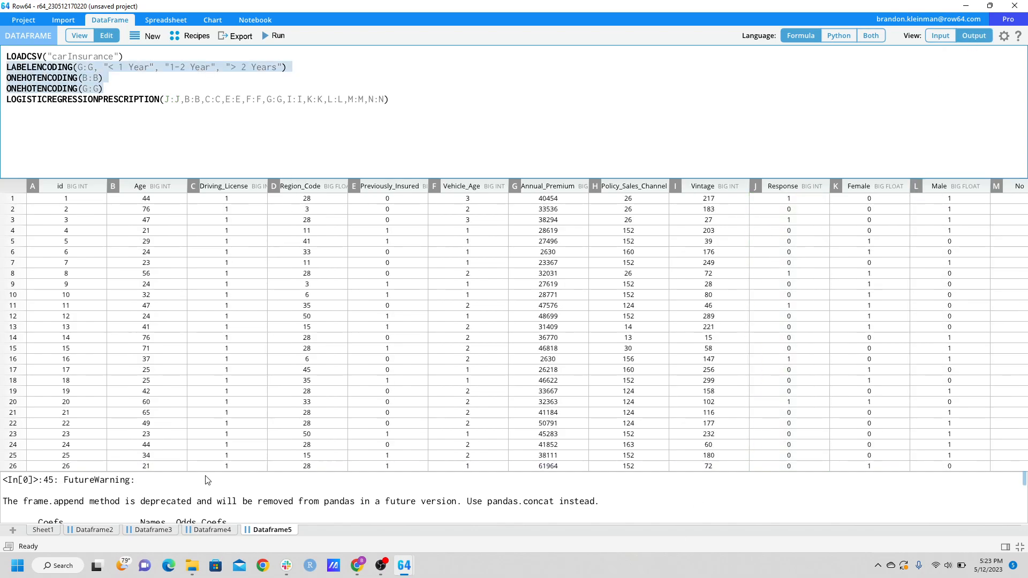
{"action": "left_click_drag", "start_coordinate": [192, 469], "coordinate": [390, 482]}
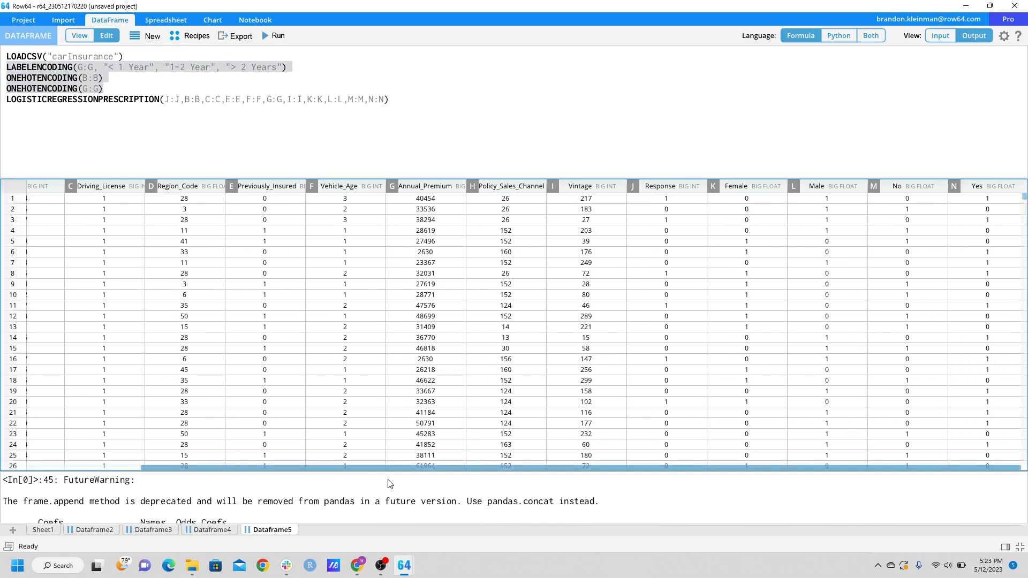
{"action": "left_click", "coordinate": [841, 198]}
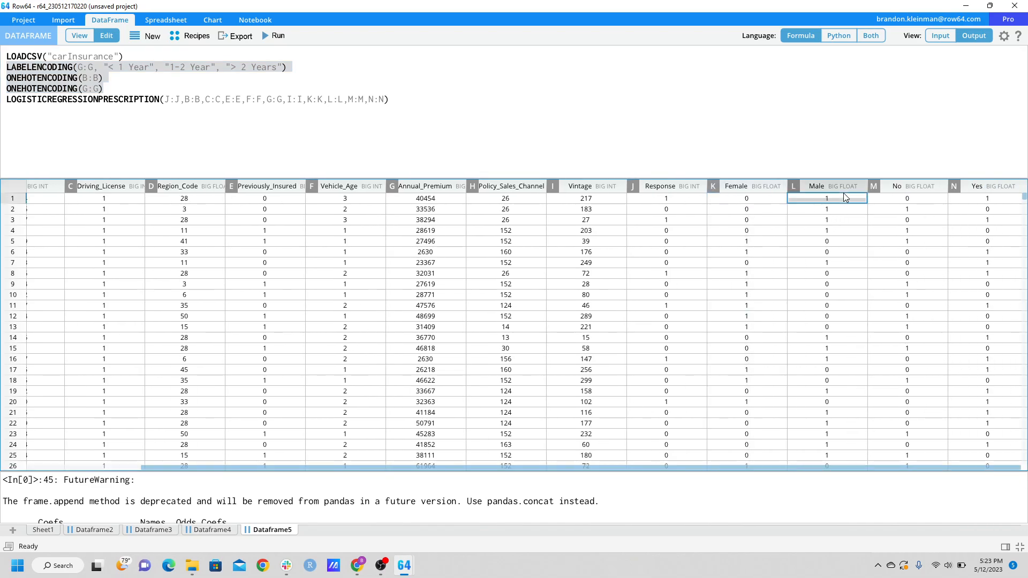
{"action": "left_click", "coordinate": [911, 190]}
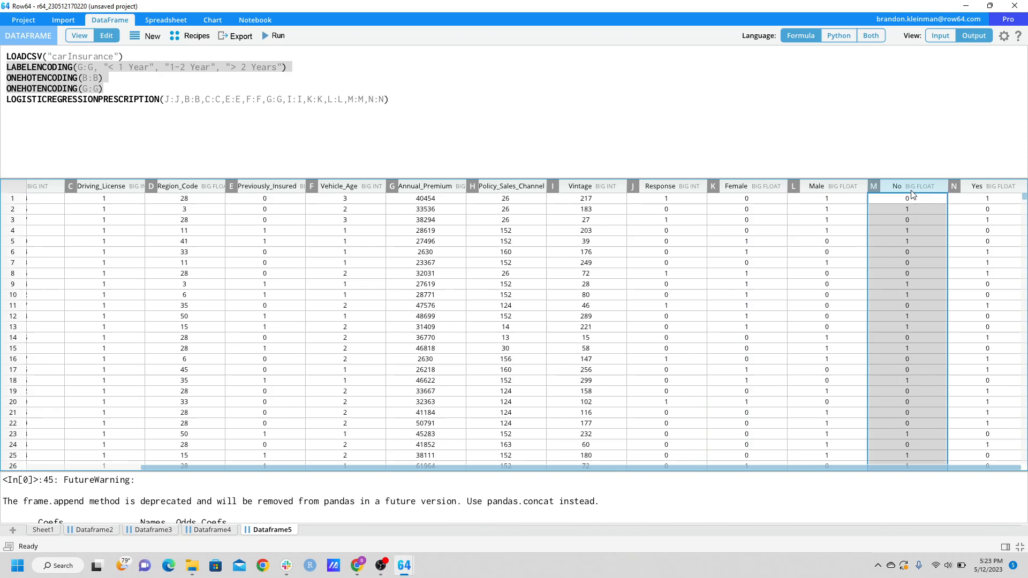
{"action": "left_click", "coordinate": [970, 190]}
Examine the original Gender, Vehicle_Age and Vehicle_Damage columns in the input data, and return to the output data
{"action": "left_click", "coordinate": [940, 34]}
{"action": "left_click", "coordinate": [152, 190]}
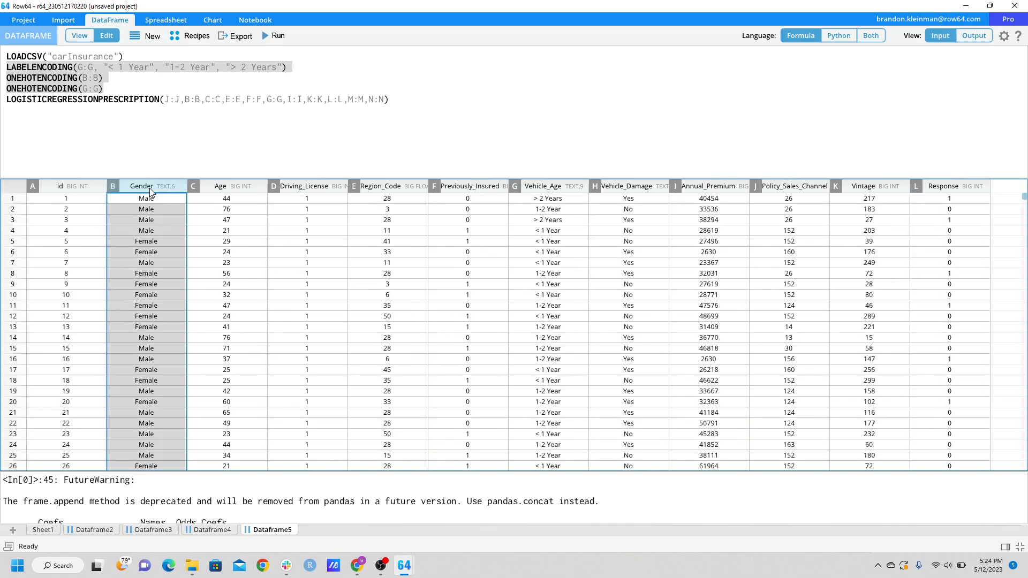
{"action": "left_click", "coordinate": [562, 187]}
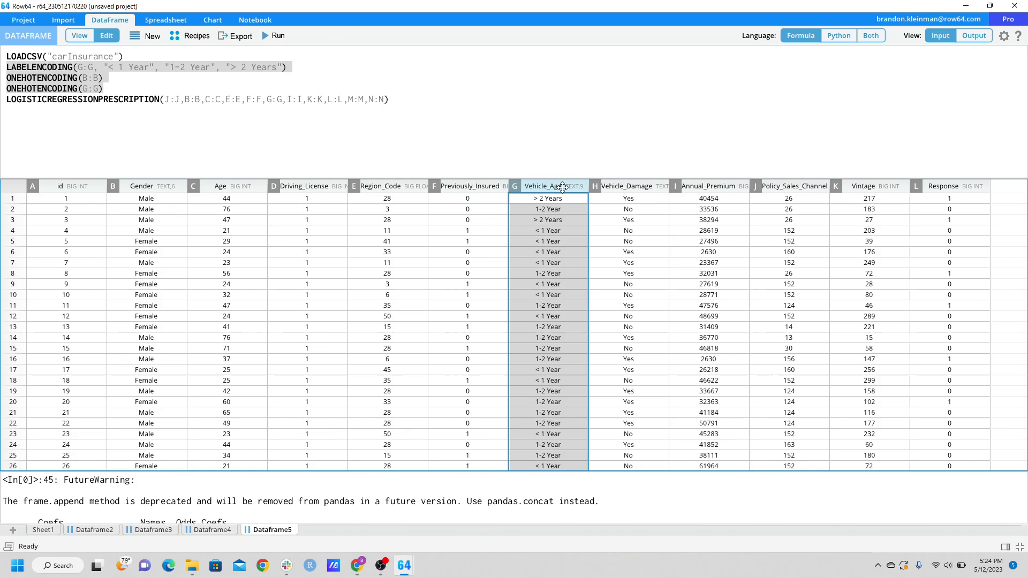
{"action": "left_click", "coordinate": [640, 189]}
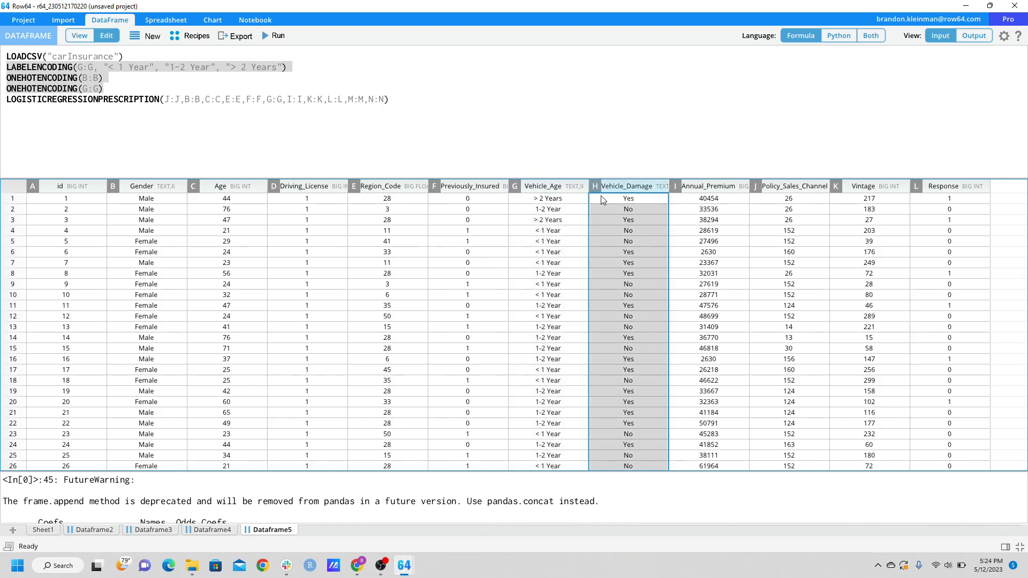
{"action": "left_click", "coordinate": [554, 191]}
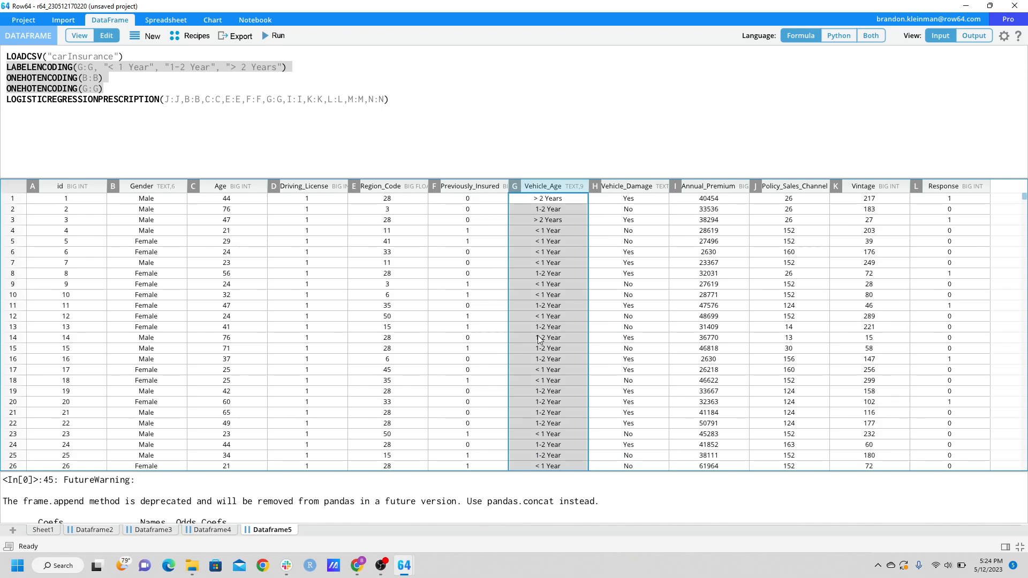
{"action": "left_click", "coordinate": [980, 38]}
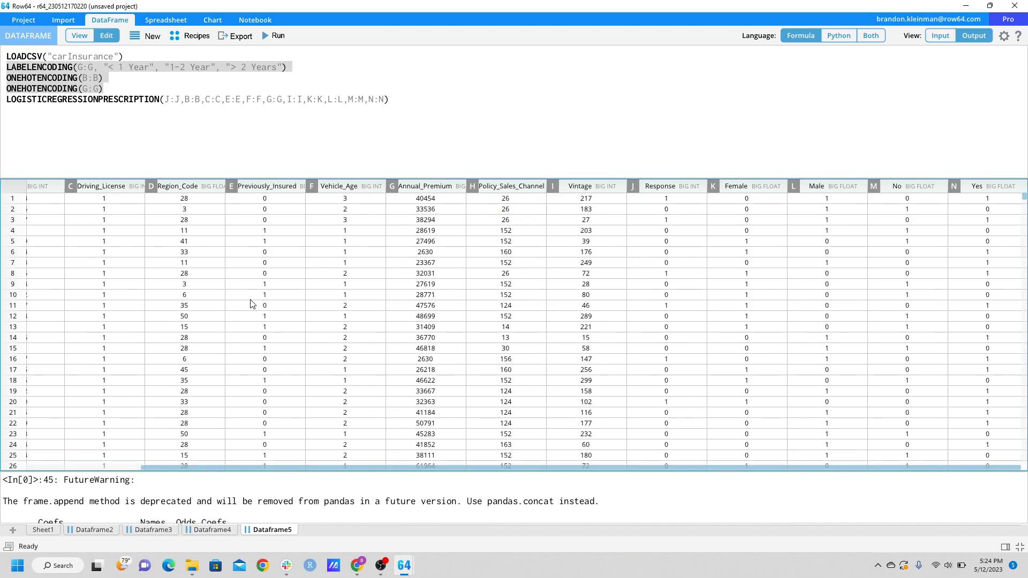
Inspect the encoded Vehicle_Age column in the output data, and check which columns the J:J and B:B arguments of LOGISTICREGRESSIONPRESCRIPTION refer to
{"action": "left_click", "coordinate": [355, 188]}
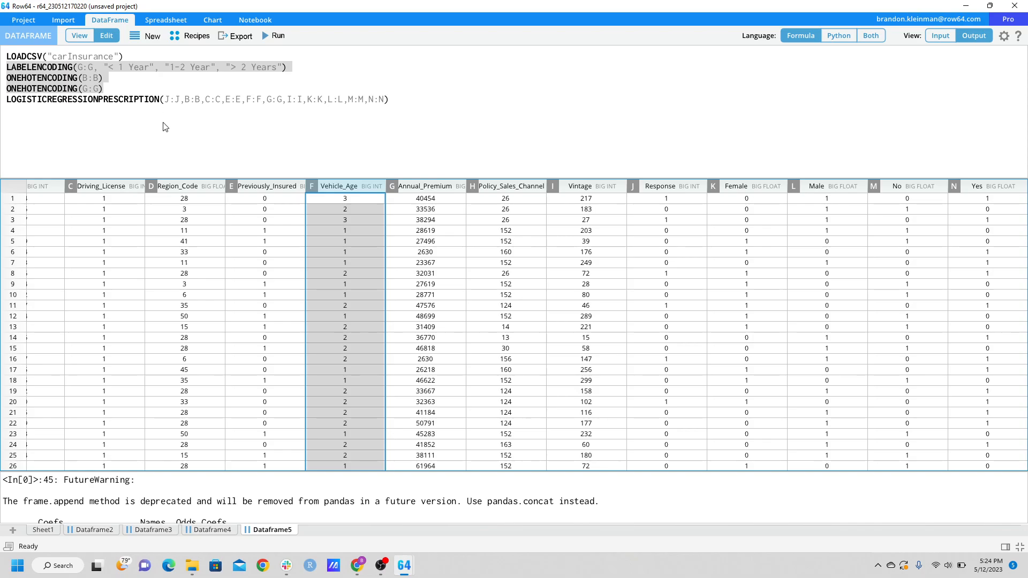
{"action": "left_click", "coordinate": [167, 101]}
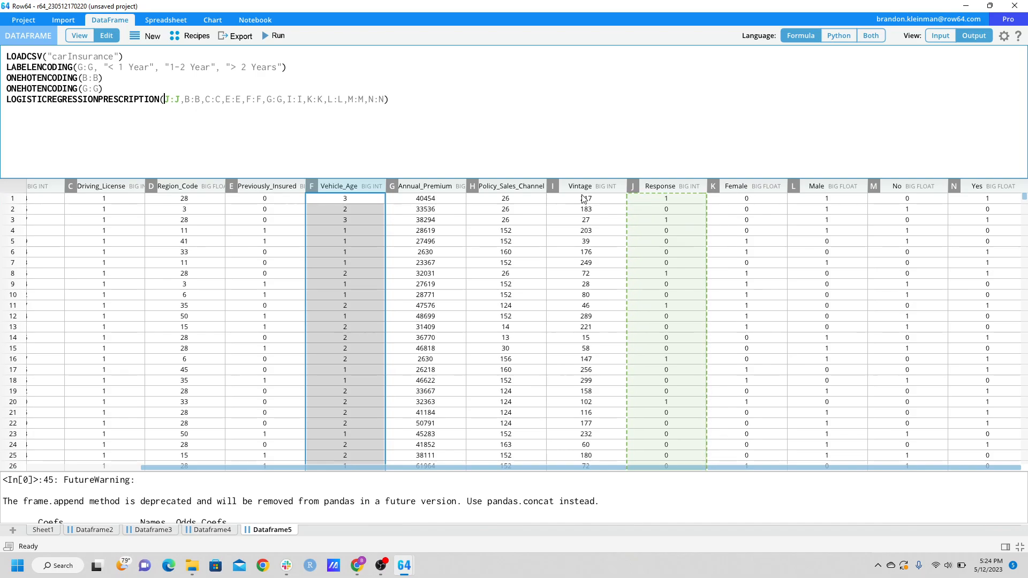
{"action": "left_click", "coordinate": [197, 100]}
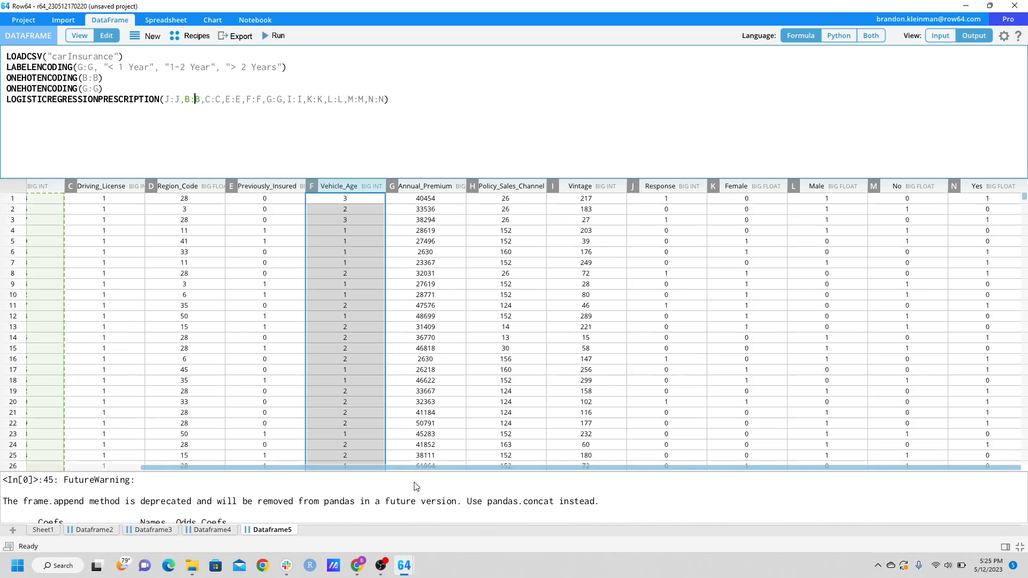
Enlarge the console output area to show the whole regression results, and highlight the coefficient table with its accuracy line
{"action": "left_click_drag", "start_coordinate": [410, 471], "coordinate": [415, 294]}
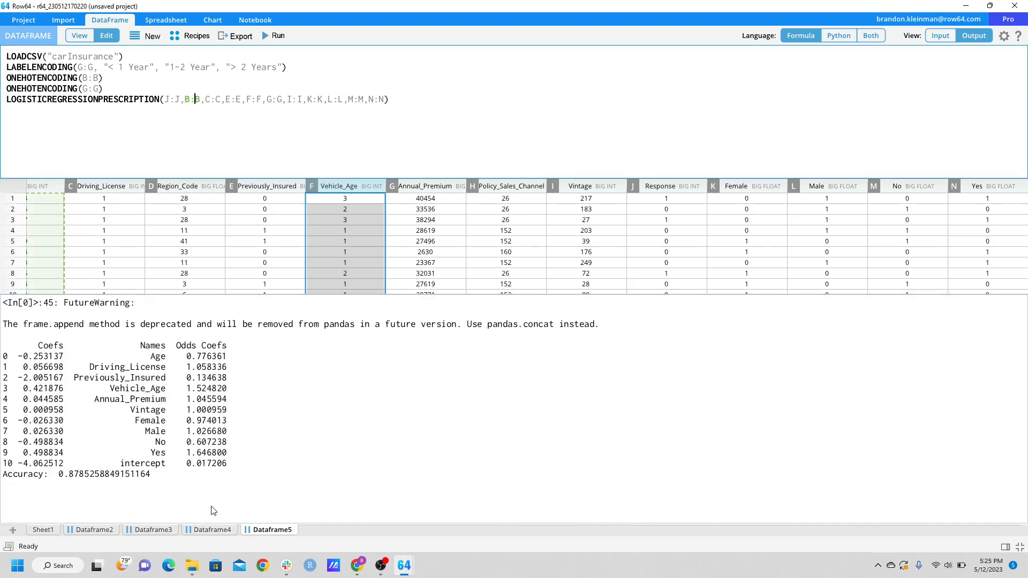
{"action": "left_click_drag", "start_coordinate": [155, 475], "coordinate": [3, 329]}
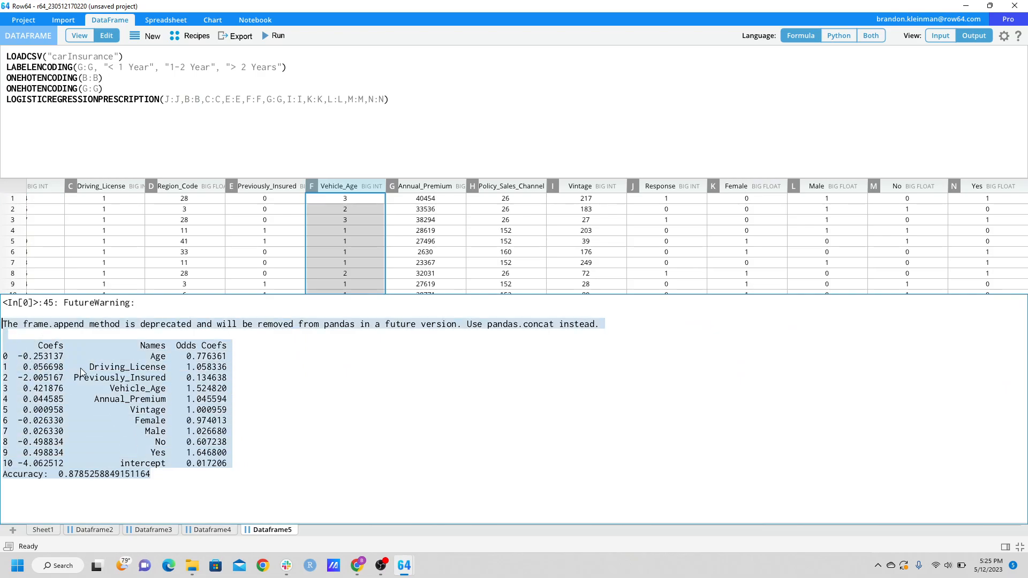
{"action": "left_click", "coordinate": [257, 456]}
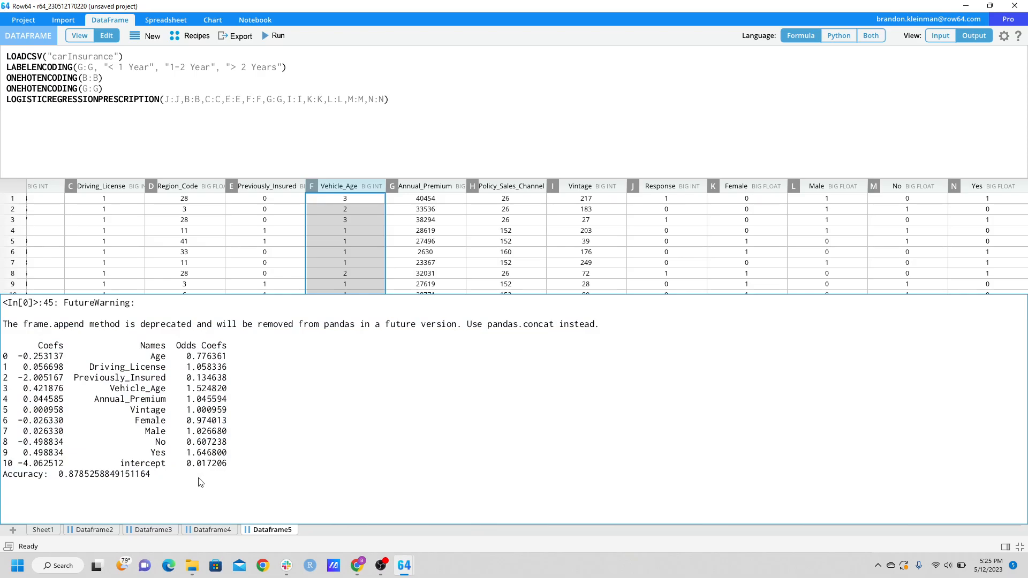
Highlight the model's accuracy value and the Vehicle_Age odds coefficient in the regression results
{"action": "left_click_drag", "start_coordinate": [155, 476], "coordinate": [59, 480]}
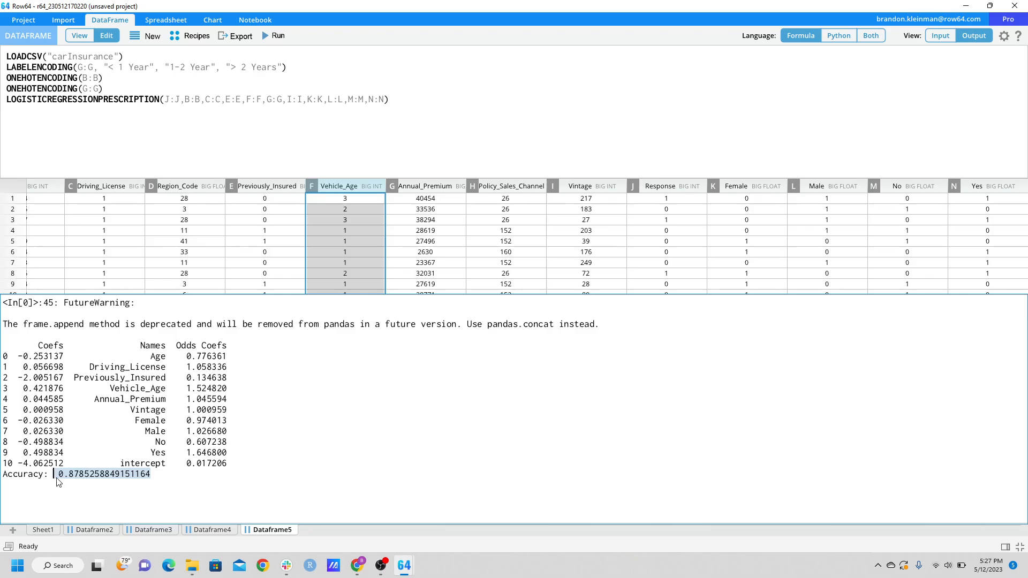
{"action": "left_click", "coordinate": [227, 391]}
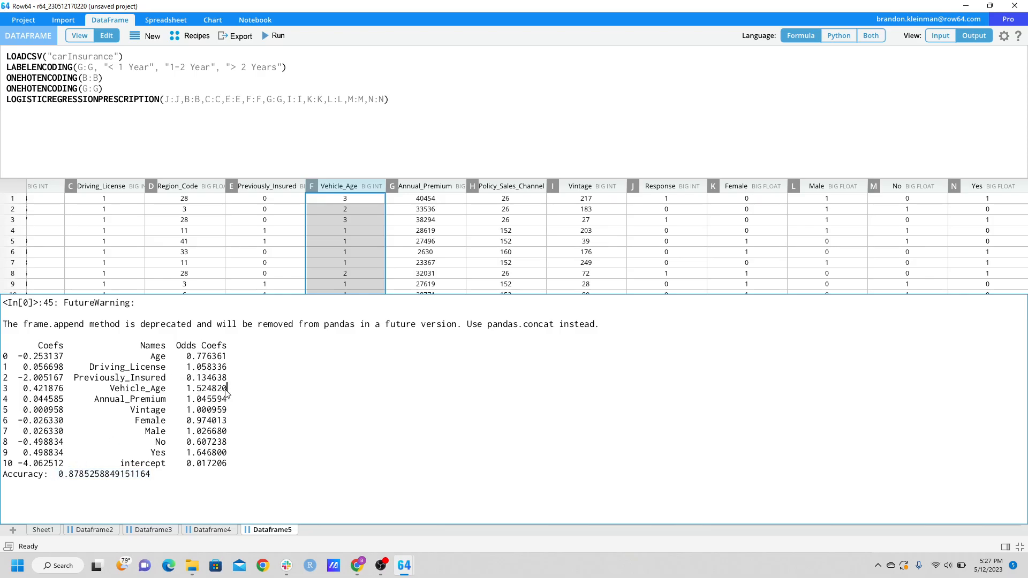
{"action": "left_click_drag", "start_coordinate": [227, 394], "coordinate": [188, 395]}
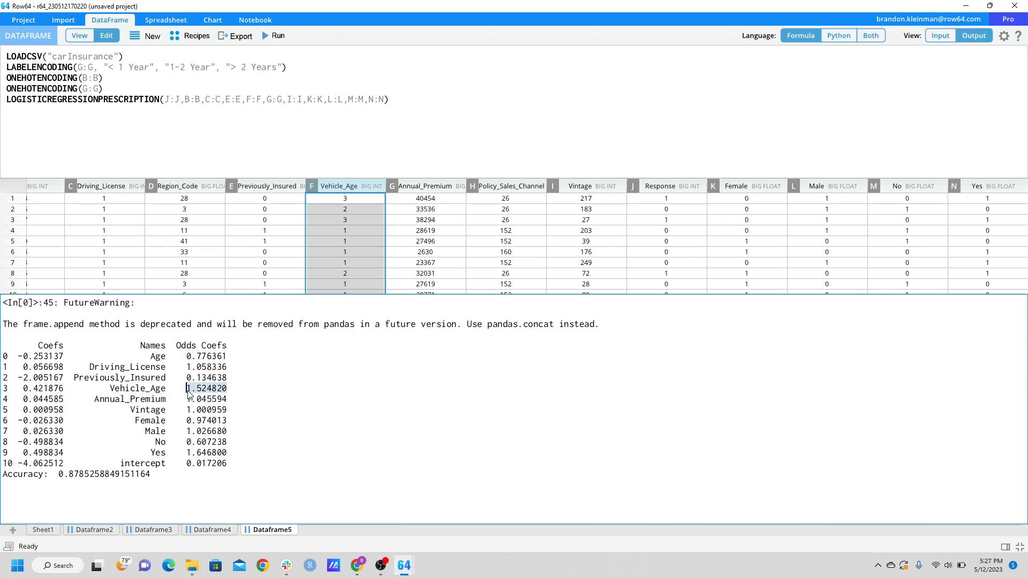